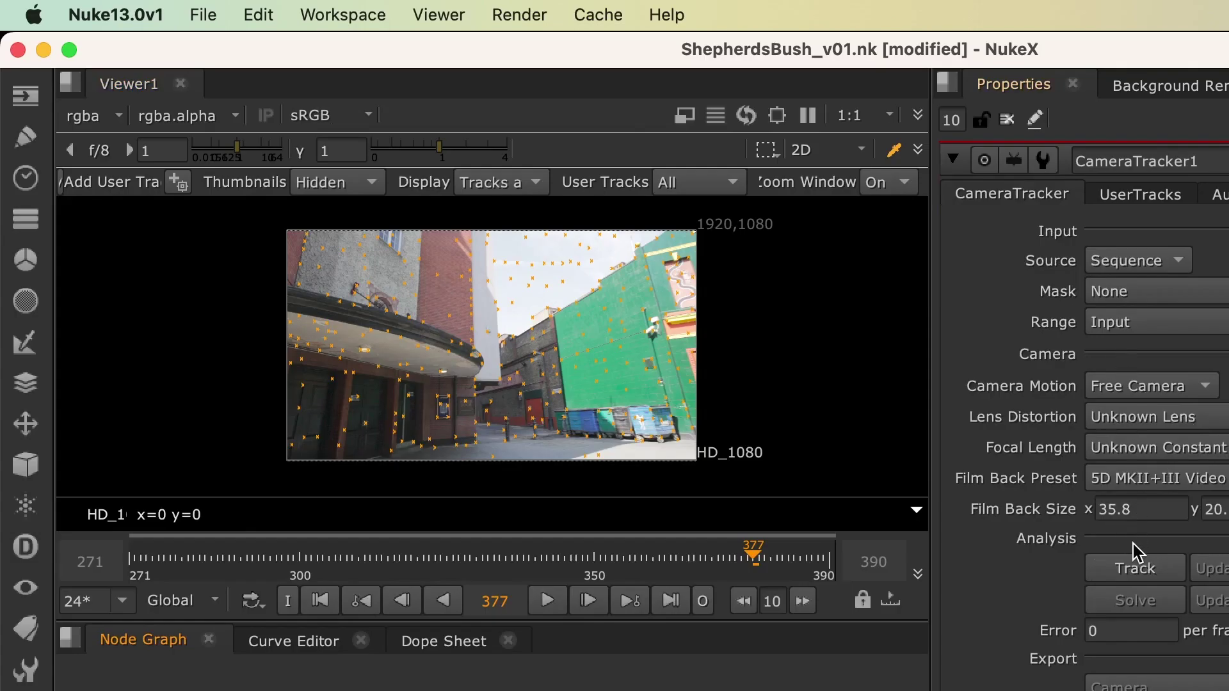
# Step: Start the CameraTracker tracking features through the Shepherds Bush plate
pyautogui.click(1130, 568)
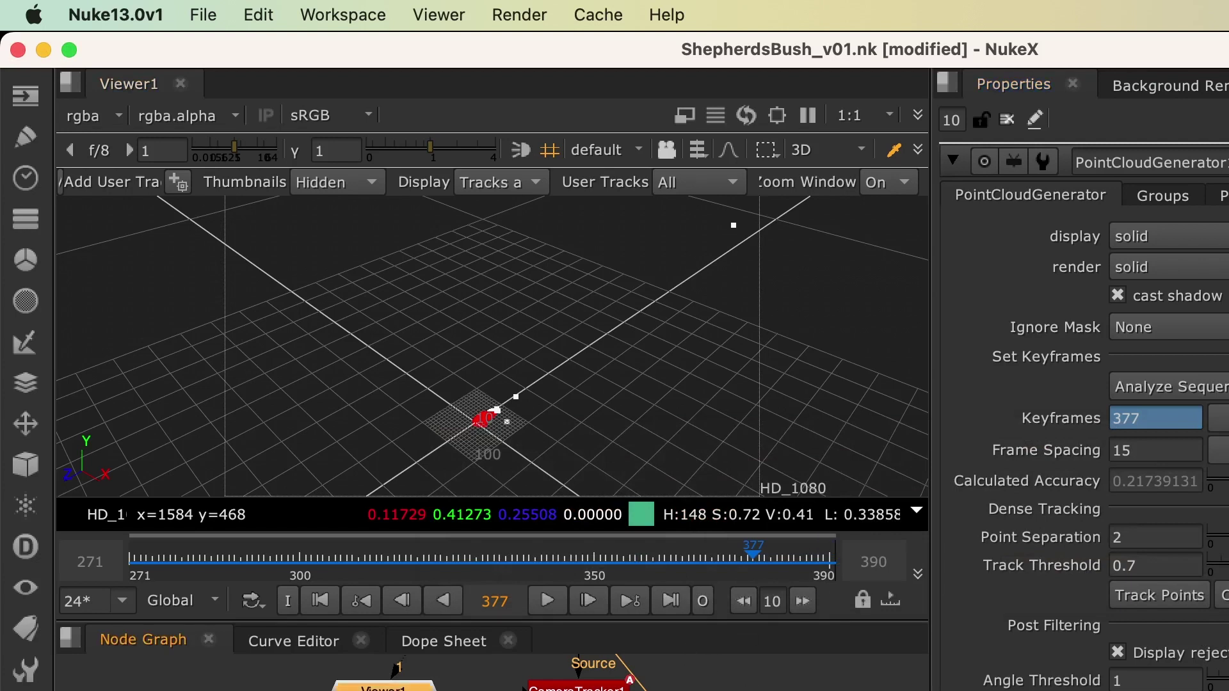
# Step: Frame, orbit and zoom the 3D view to inspect the point cloud from several angles
pyautogui.press('f')
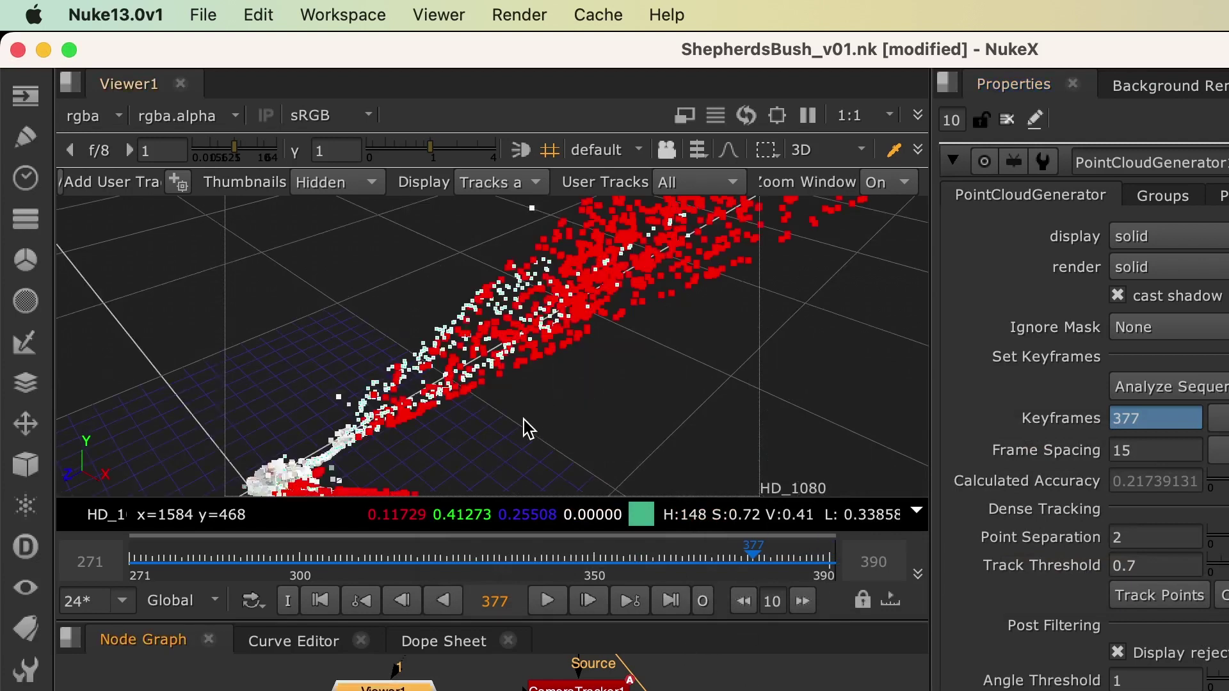
pyautogui.keyDown('ctrl'); pyautogui.moveTo(525, 435); pyautogui.dragTo(640, 359); pyautogui.keyUp('ctrl')
pyautogui.scroll(3, 668, 383)
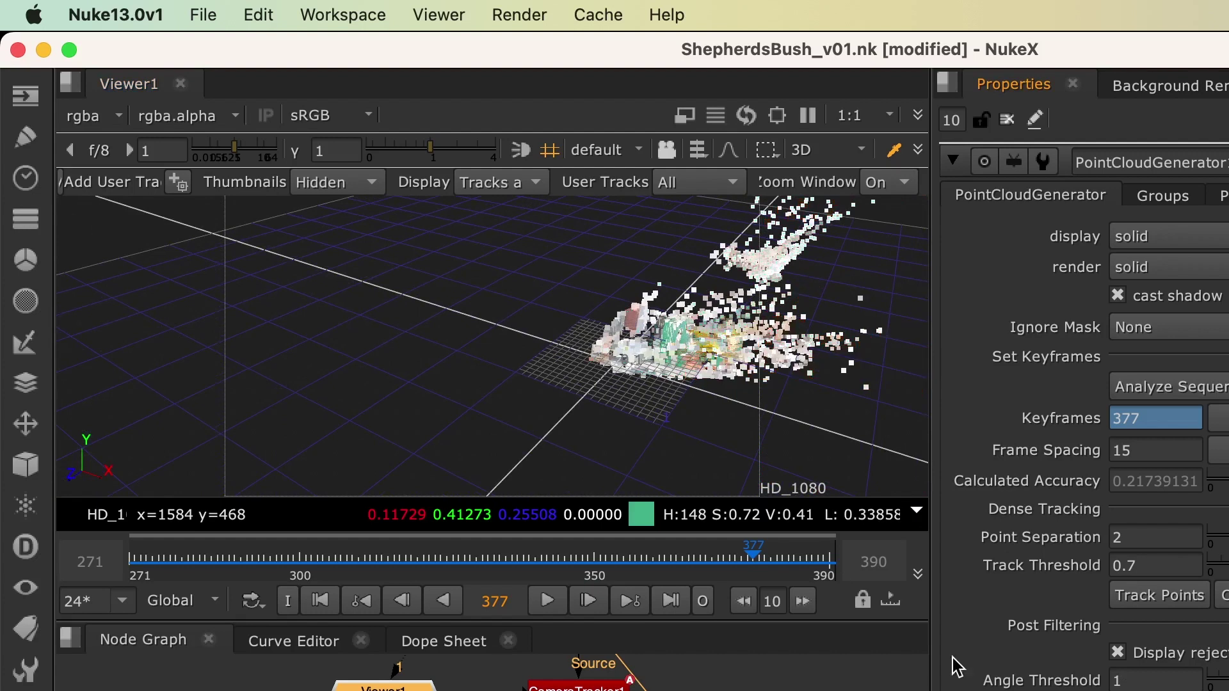
pyautogui.scroll(3, 661, 377)
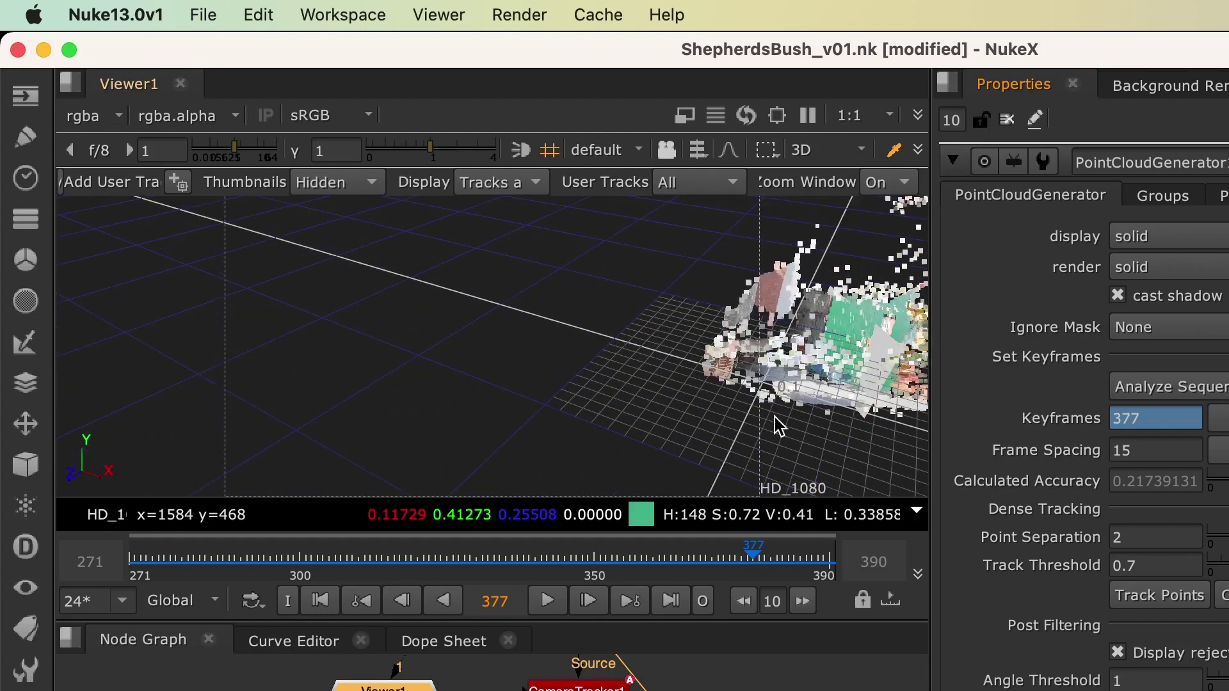
pyautogui.keyDown('ctrl'); pyautogui.moveTo(650, 416); pyautogui.dragTo(725, 408); pyautogui.keyUp('ctrl')
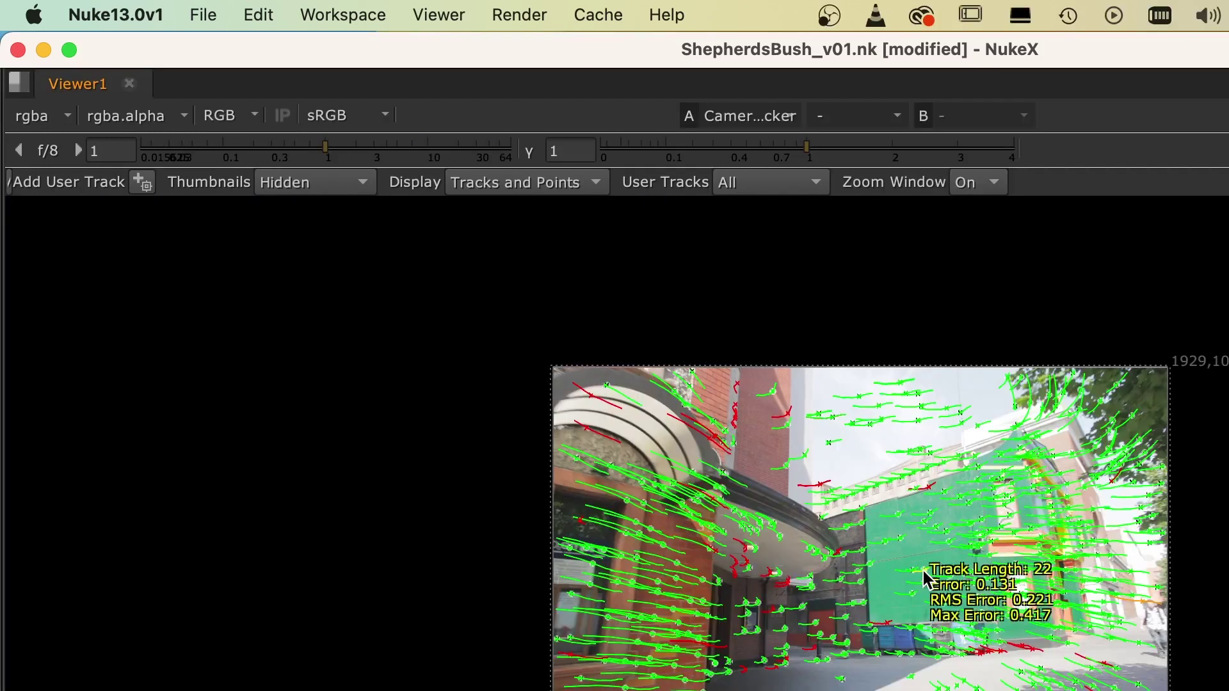
# Step: Show the 2D plate full-window with its feature tracks and bring up the track actions menu
pyautogui.press('Tab')
pyautogui.press('space')
pyautogui.rightClick(926, 579)
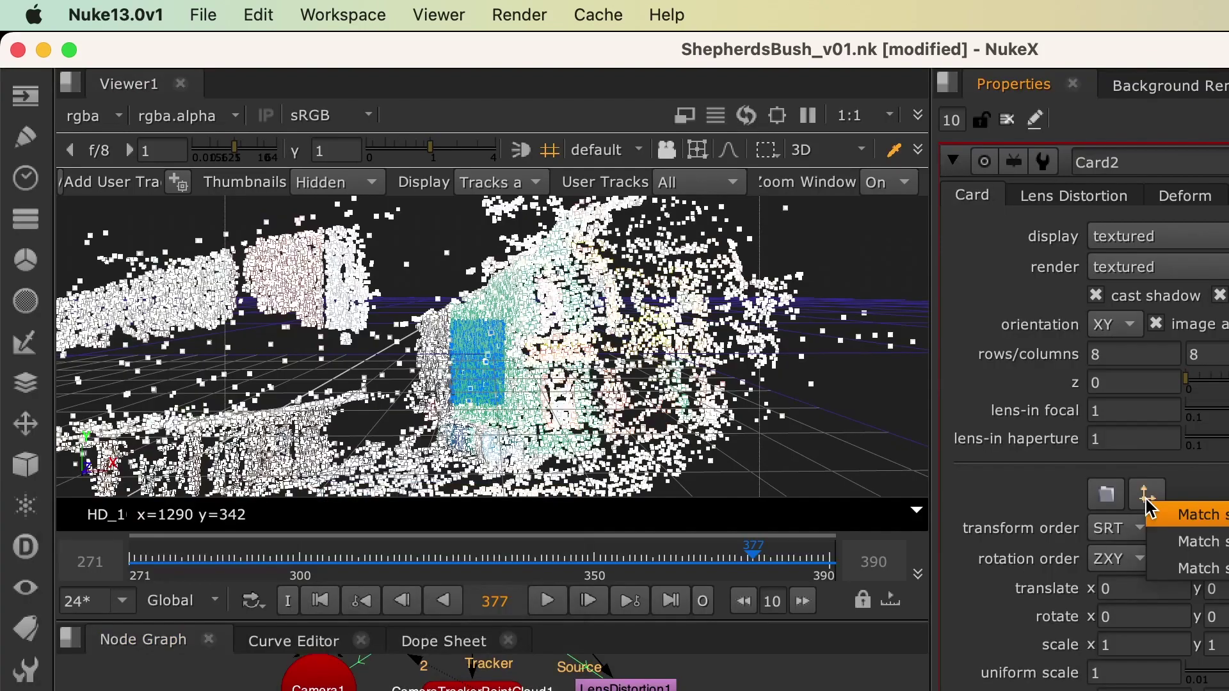
# Step: Snap the card to the selected point cloud points via the Match menu
pyautogui.click(1187, 567)
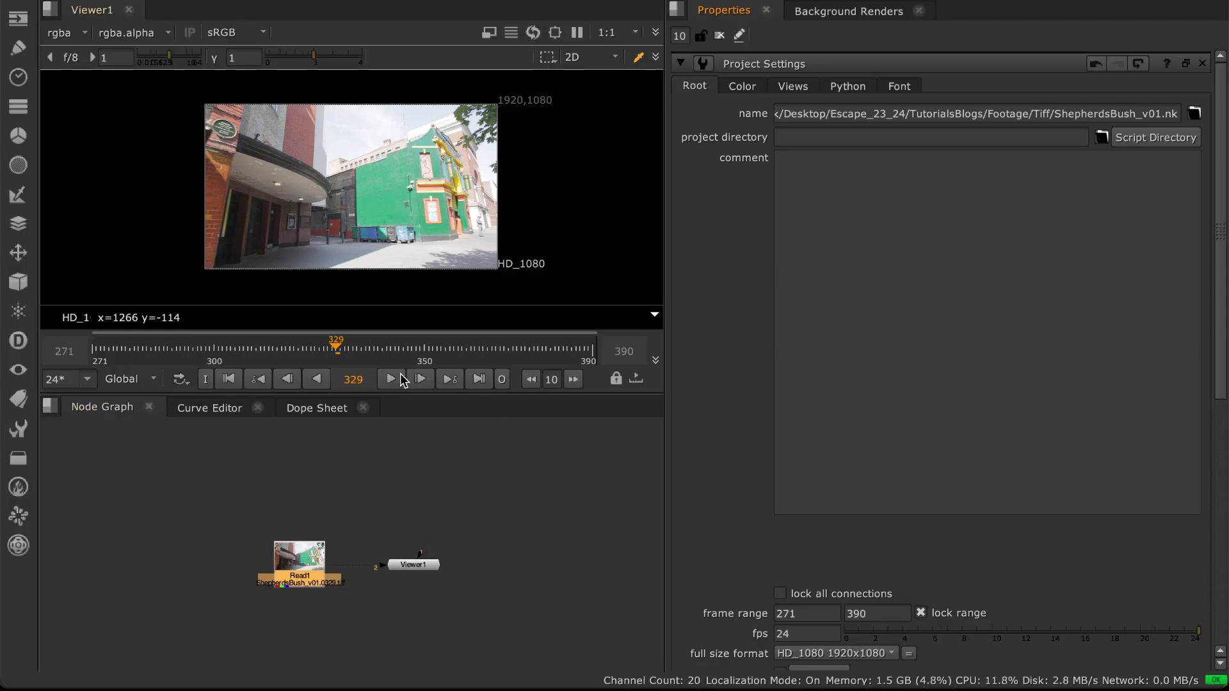
# Step: Play the Shepherds Bush plate in the starting script's Viewer
pyautogui.click(390, 379)
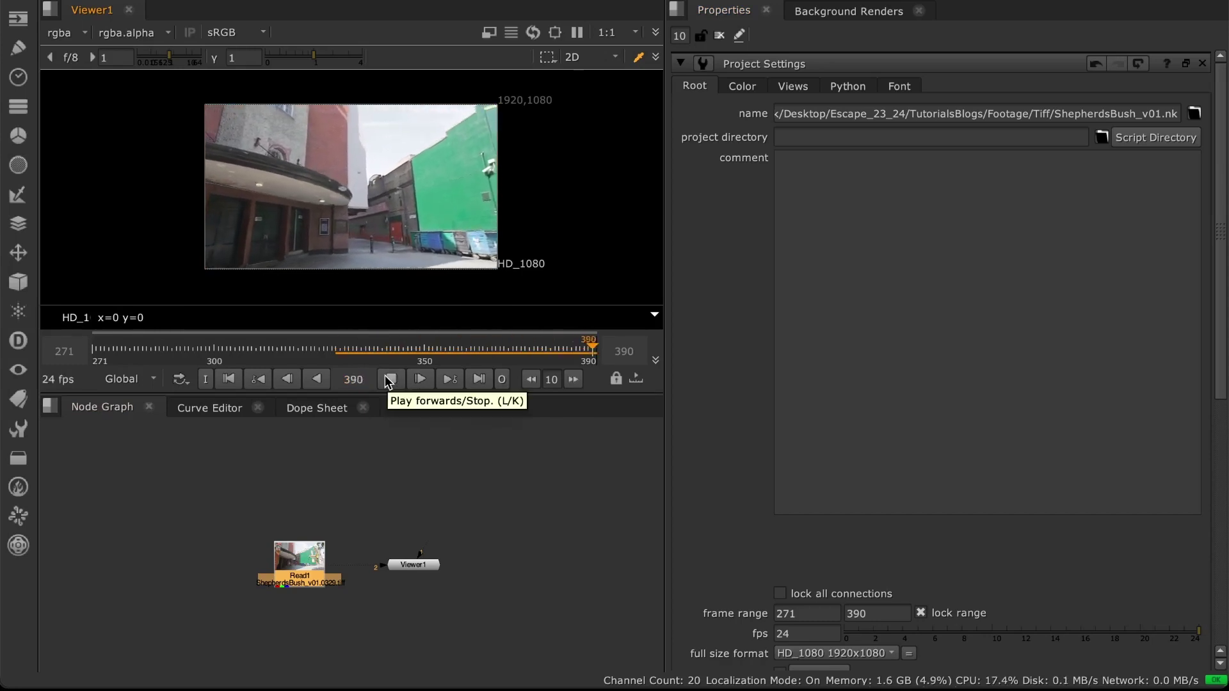
# Step: Maximise the Viewer to watch the Shepherds Bush plate play full-size
pyautogui.press('space')
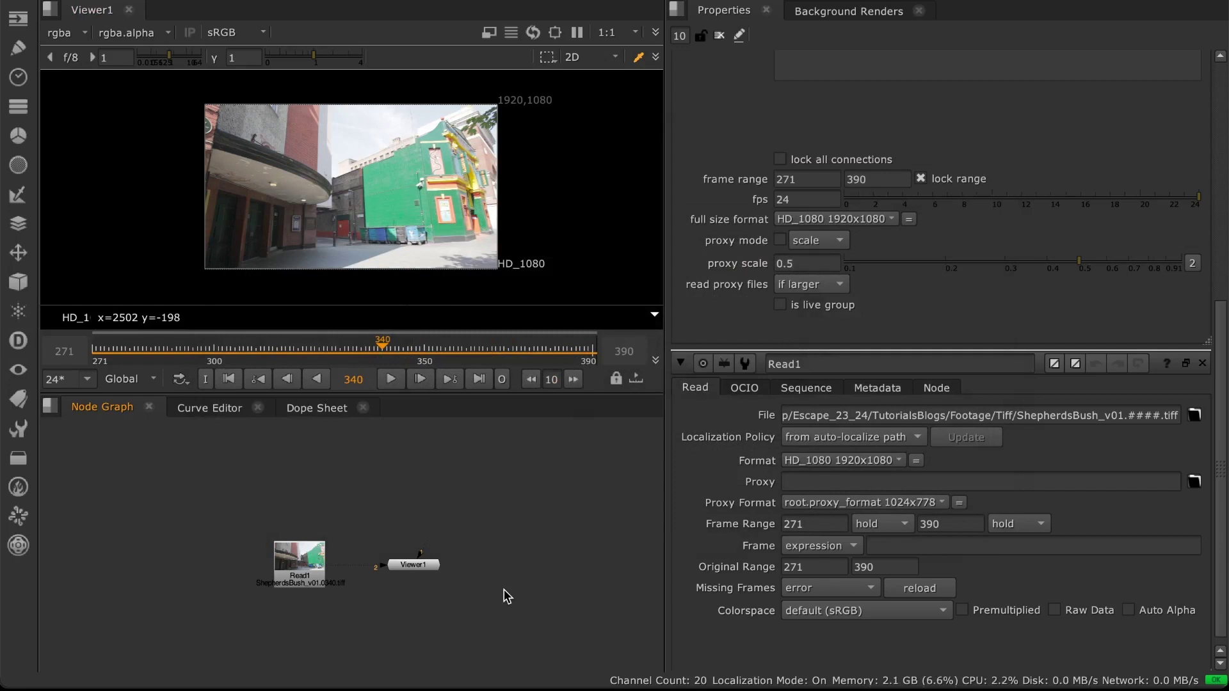
# Step: Add a CameraTracker node from the 3D menu and connect Read1 to its Source input
pyautogui.scroll(-1, 507, 596)
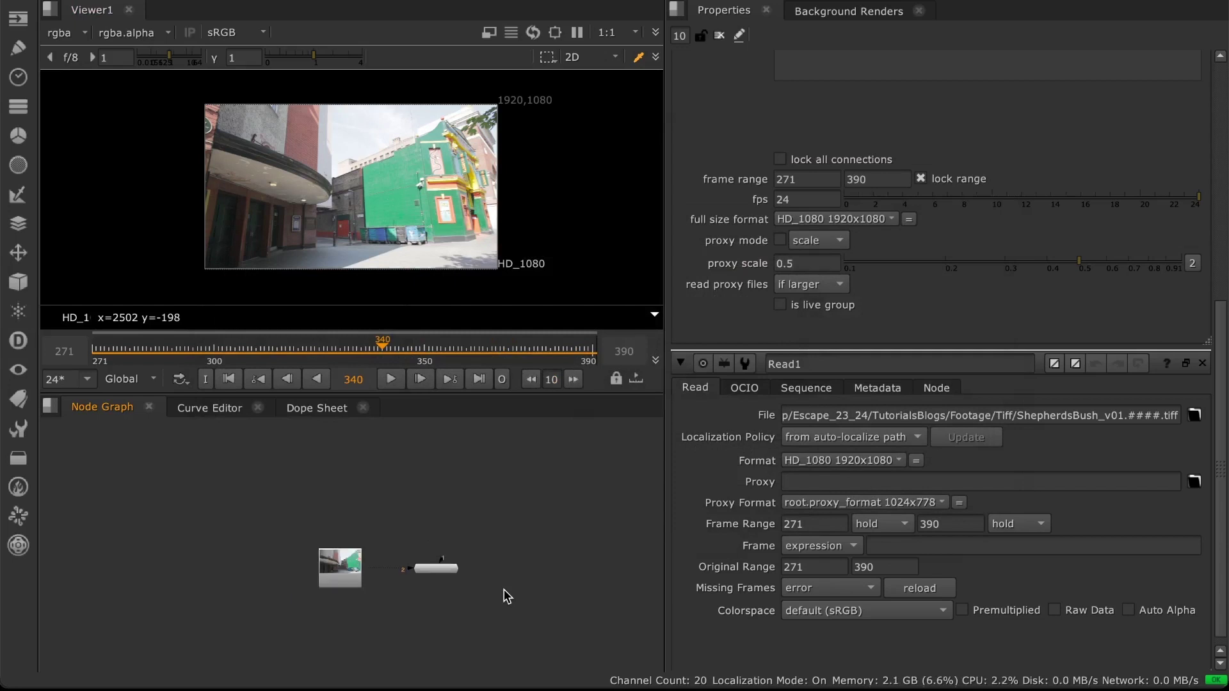
pyautogui.click(18, 286)
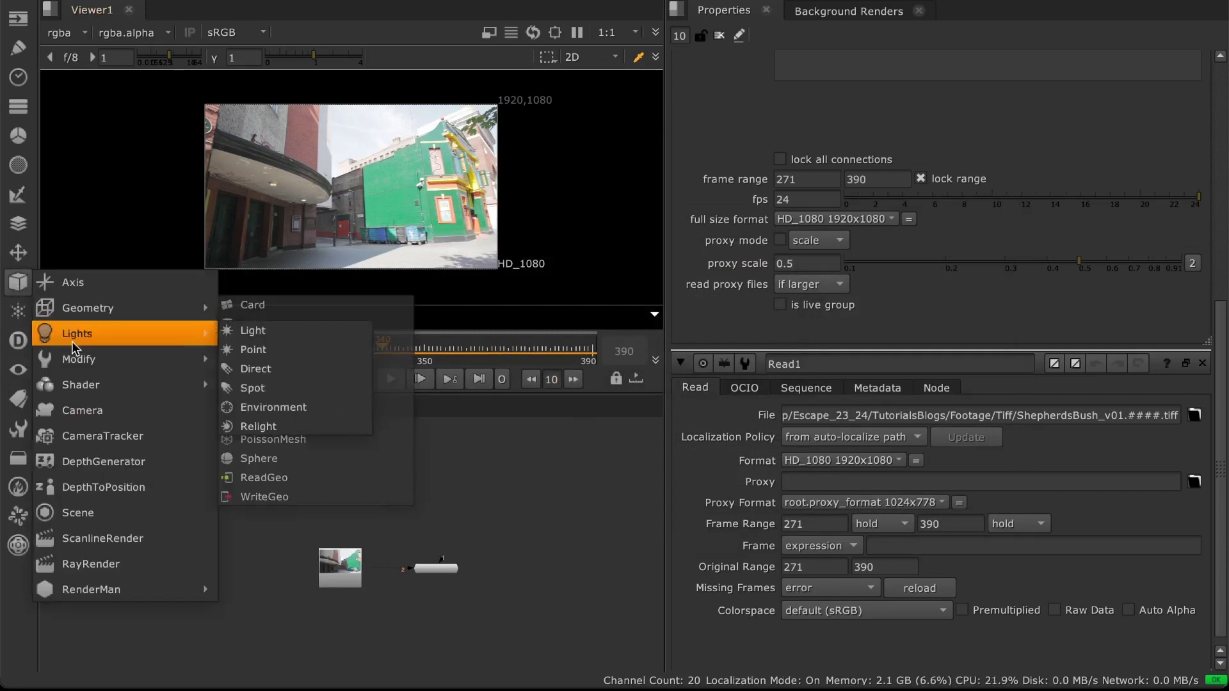
pyautogui.press('Return')
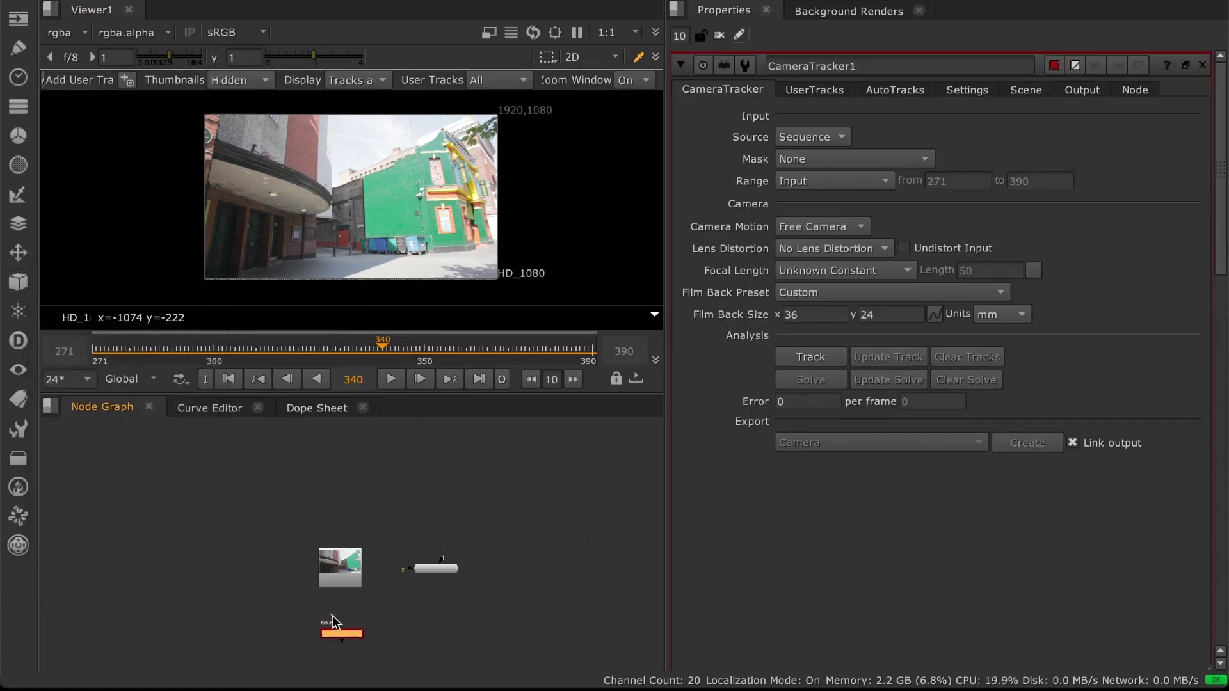
pyautogui.moveTo(332, 615); pyautogui.dragTo(342, 575)
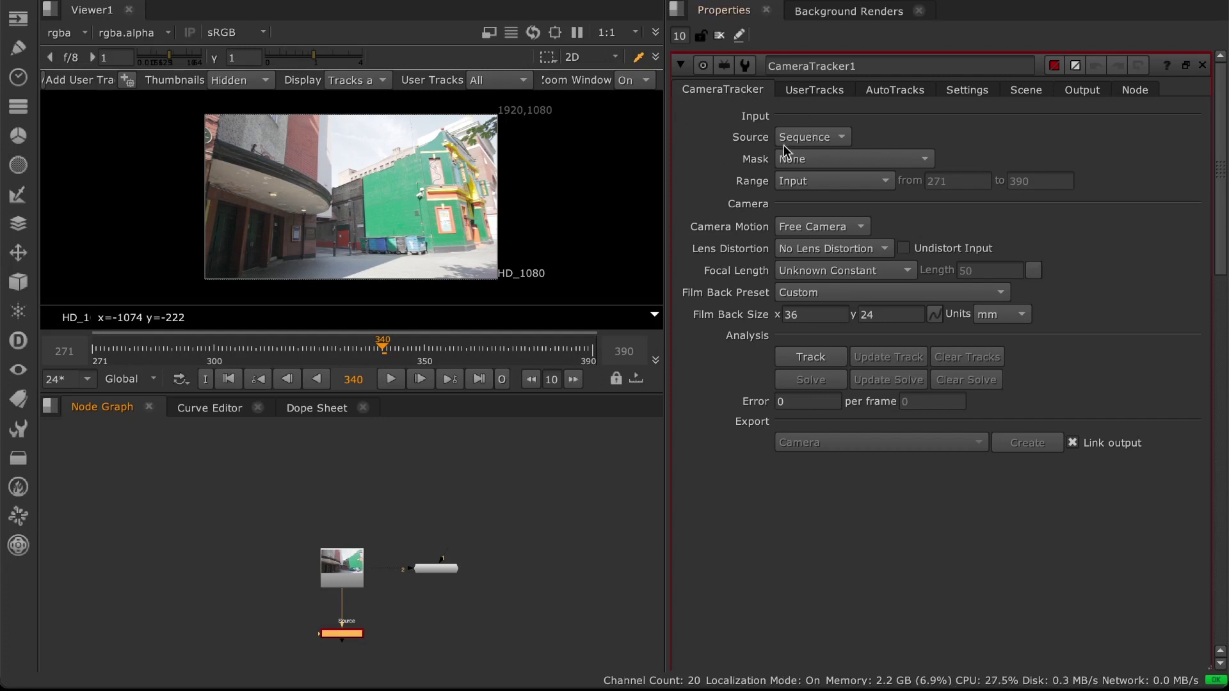
# Step: Keep Source as image sequence and range as Input, then set Camera Motion to Free Camera
pyautogui.click(807, 137)
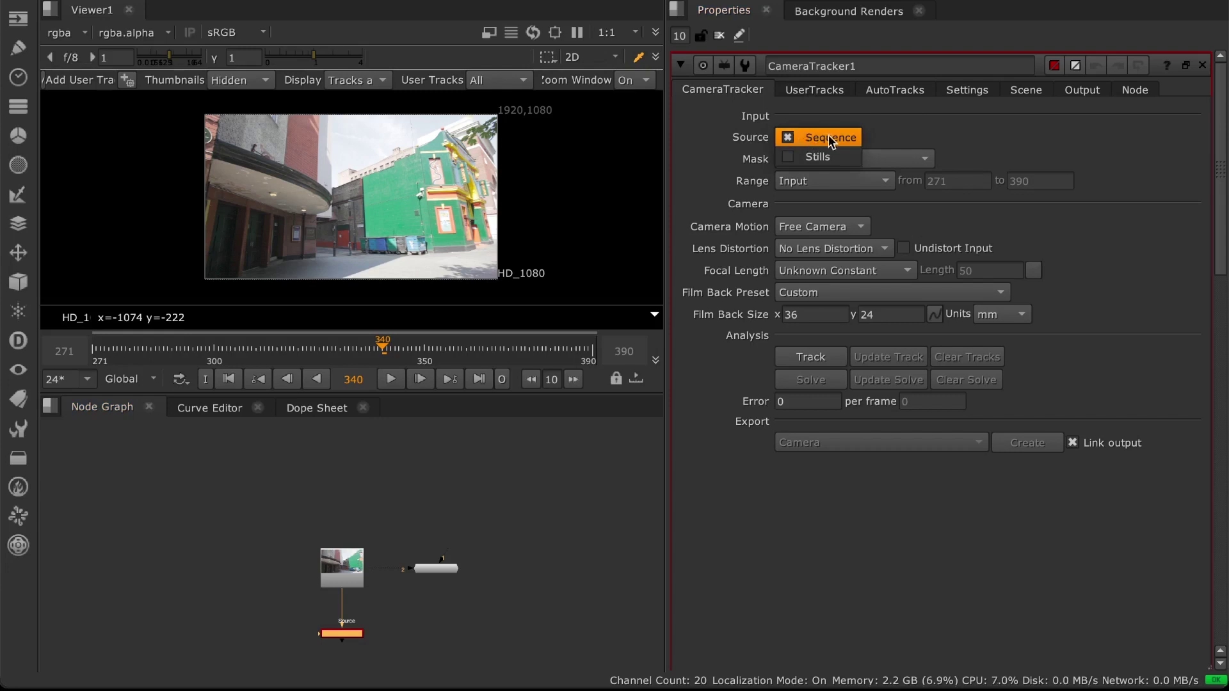
pyautogui.click(814, 138)
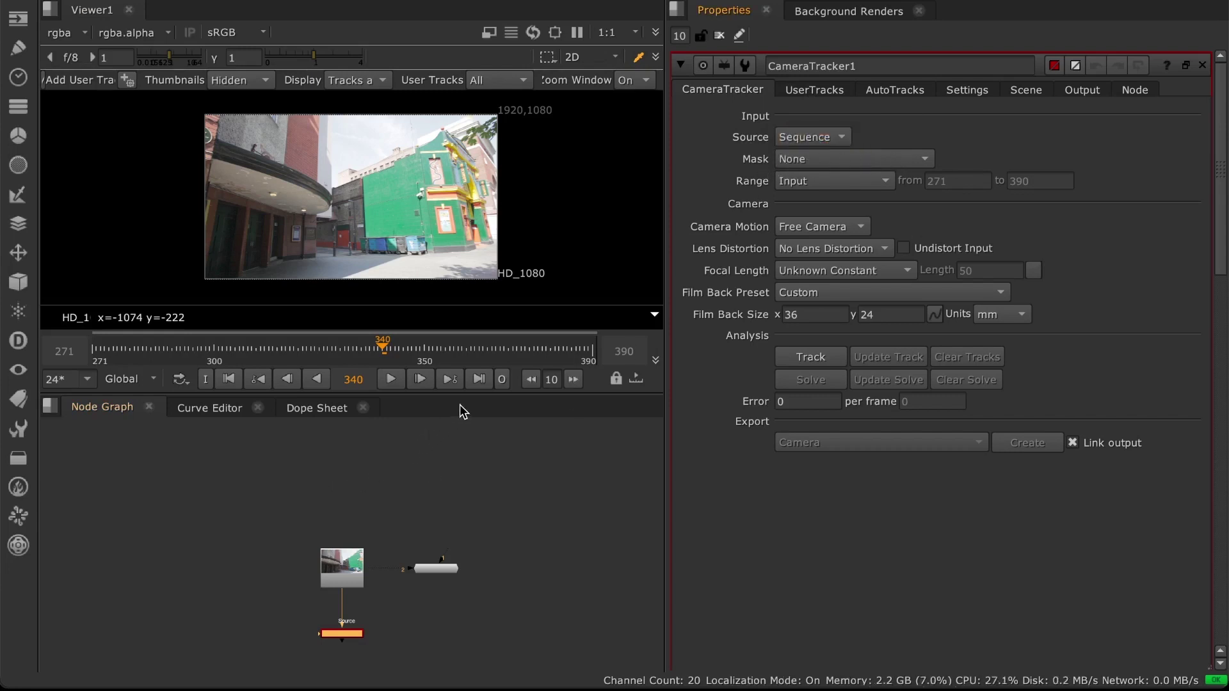
pyautogui.click(390, 379)
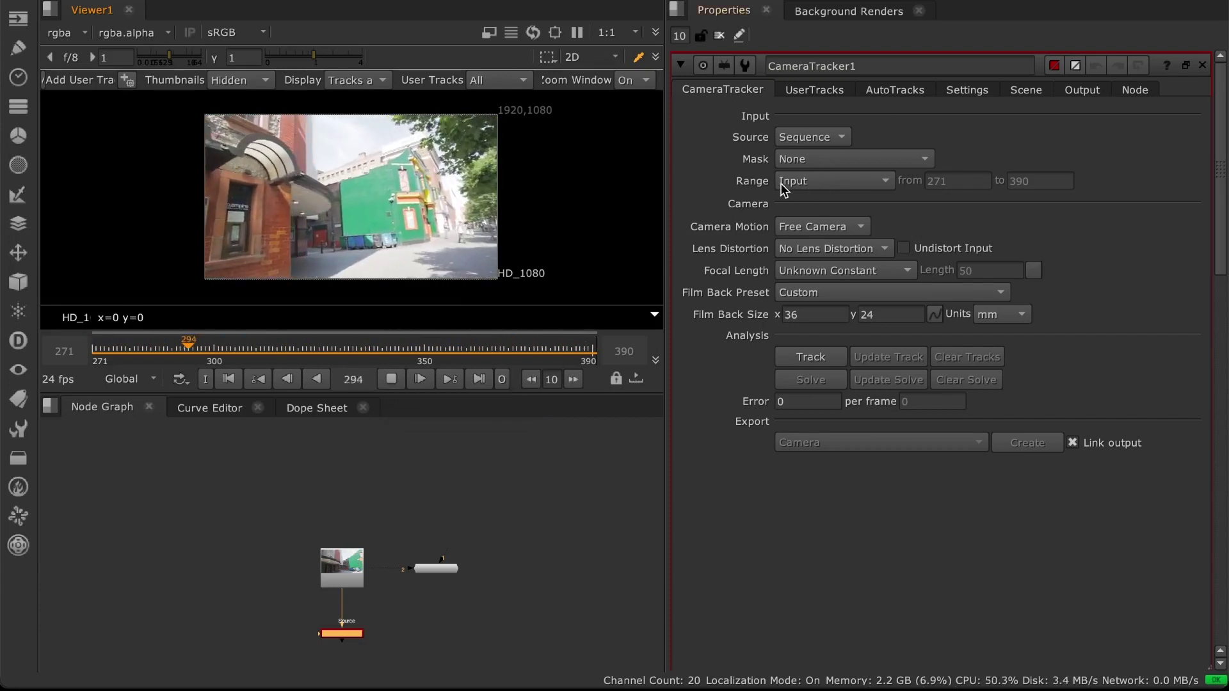
pyautogui.click(804, 183)
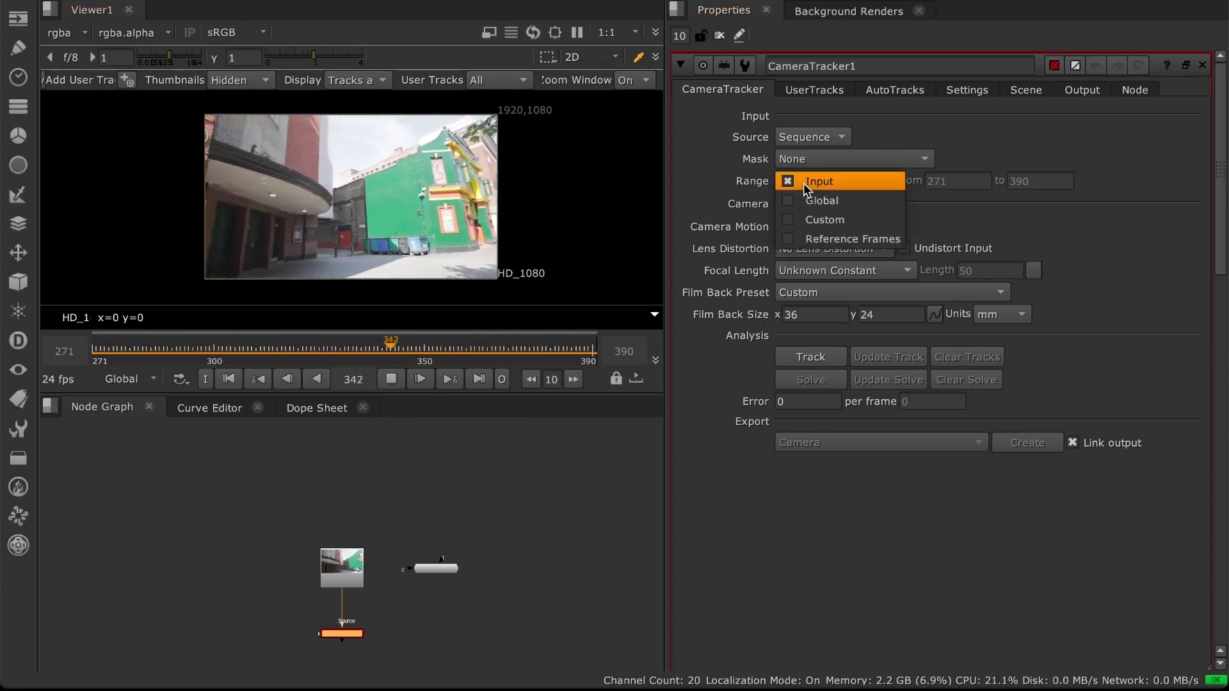
pyautogui.click(804, 182)
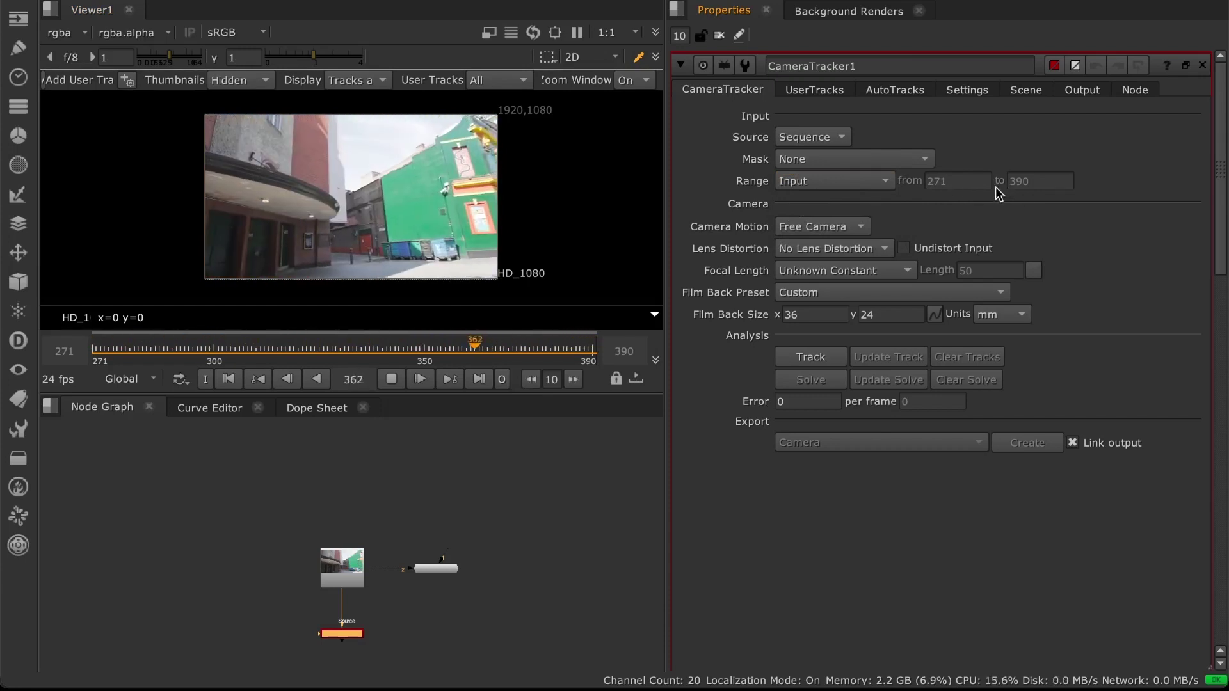
pyautogui.click(818, 226)
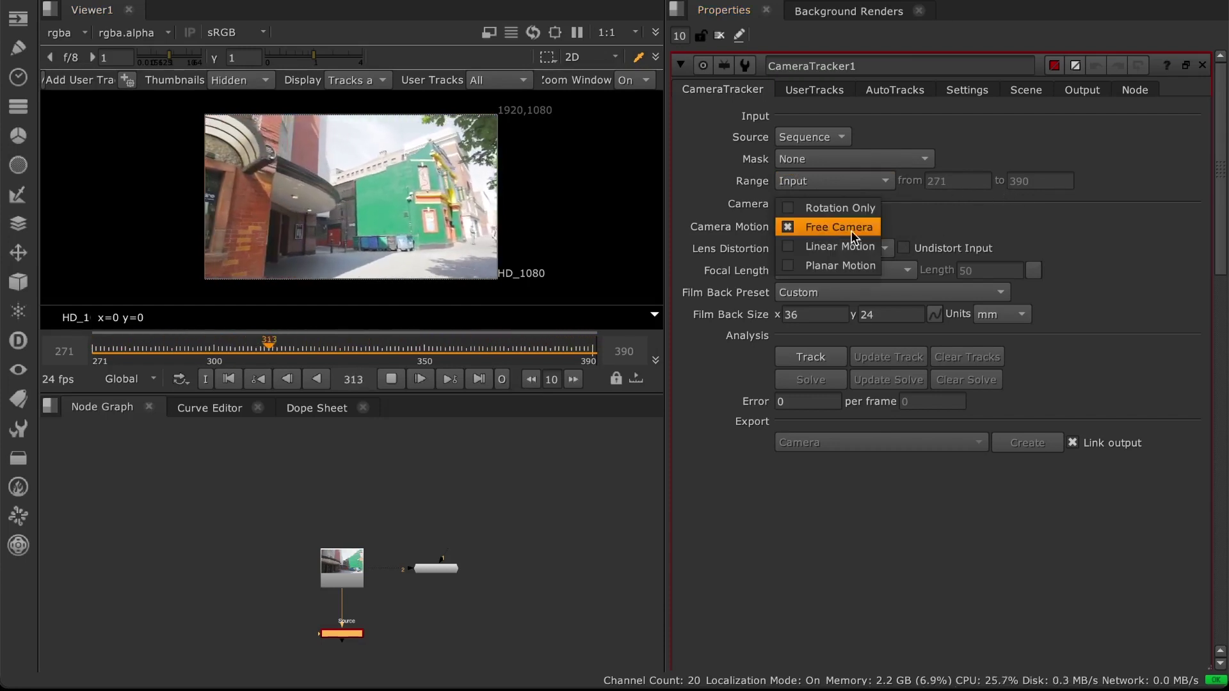
pyautogui.click(821, 228)
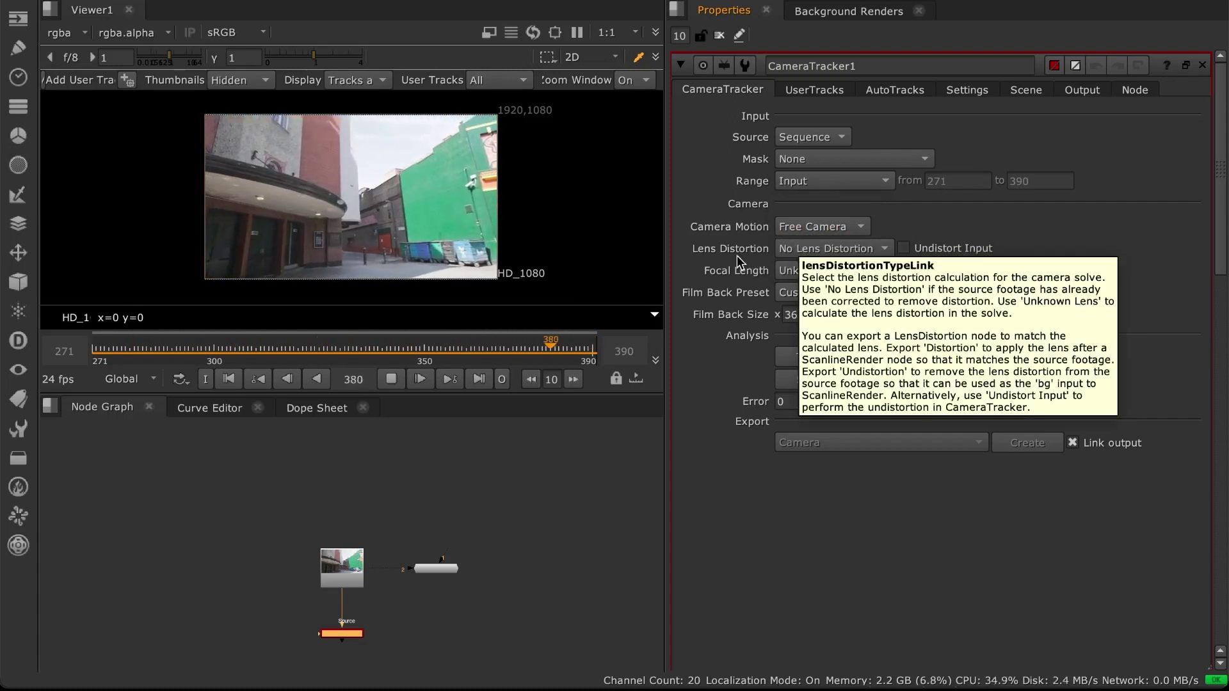
# Step: Set Lens Distortion to Unknown Lens with Undistort Input on, and Focal Length to Unknown Constant
pyautogui.click(809, 253)
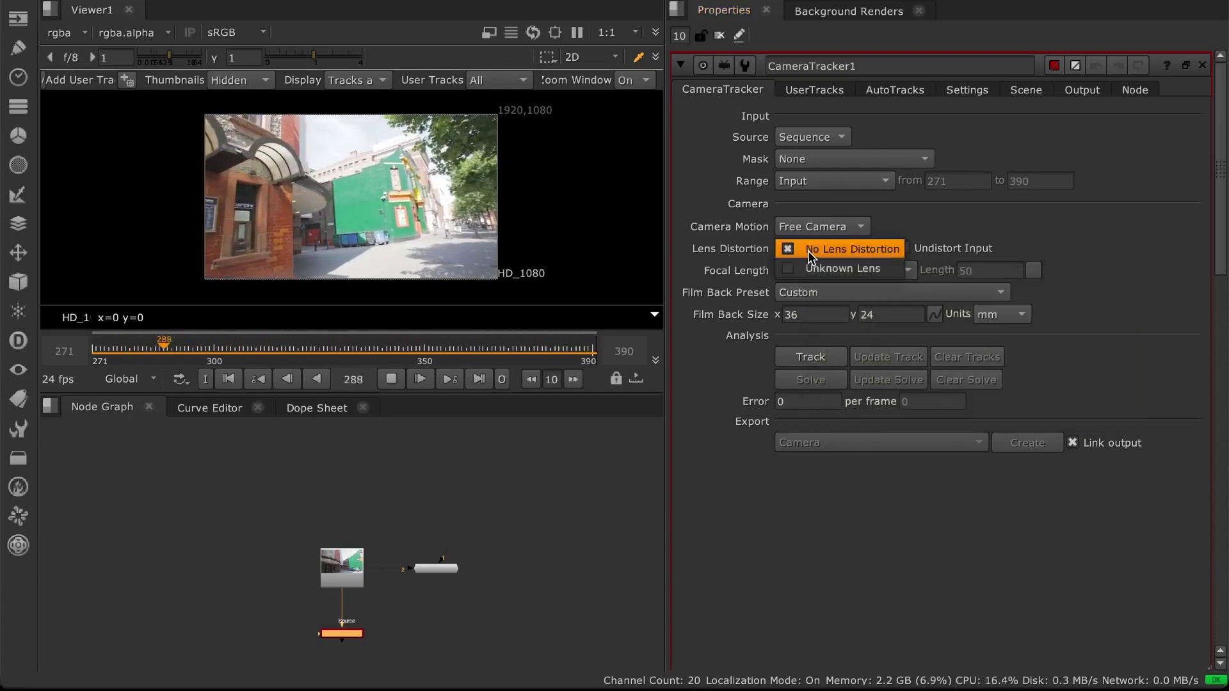
pyautogui.click(808, 269)
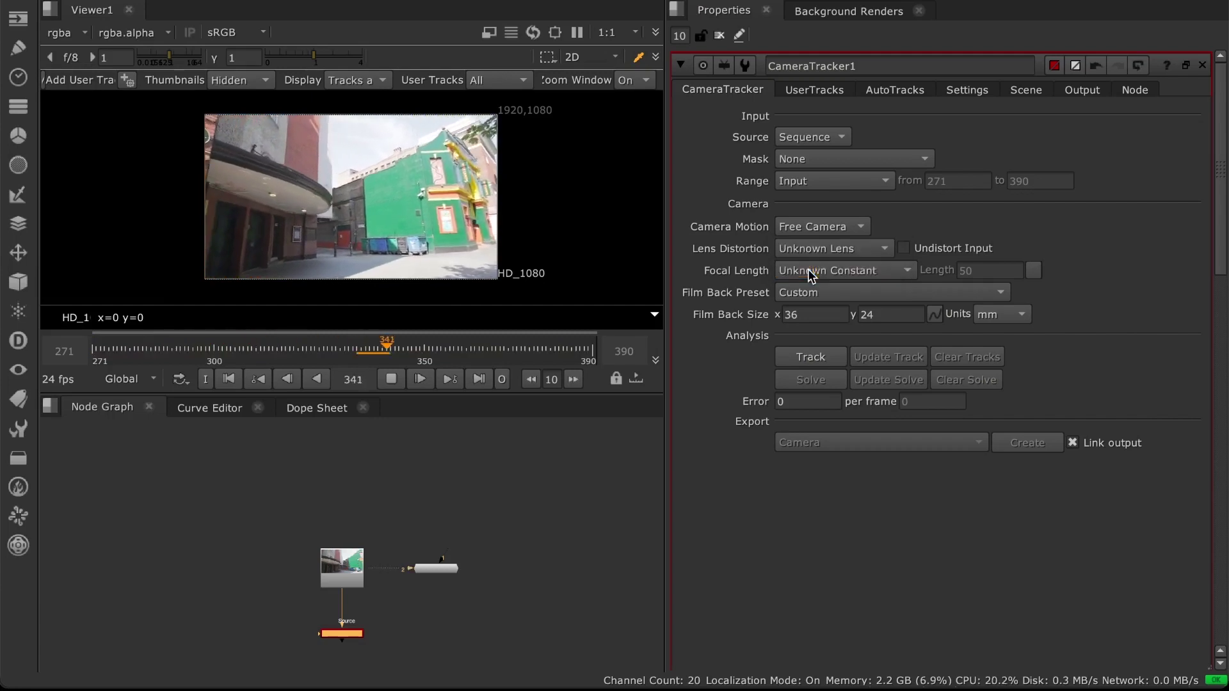
pyautogui.click(903, 249)
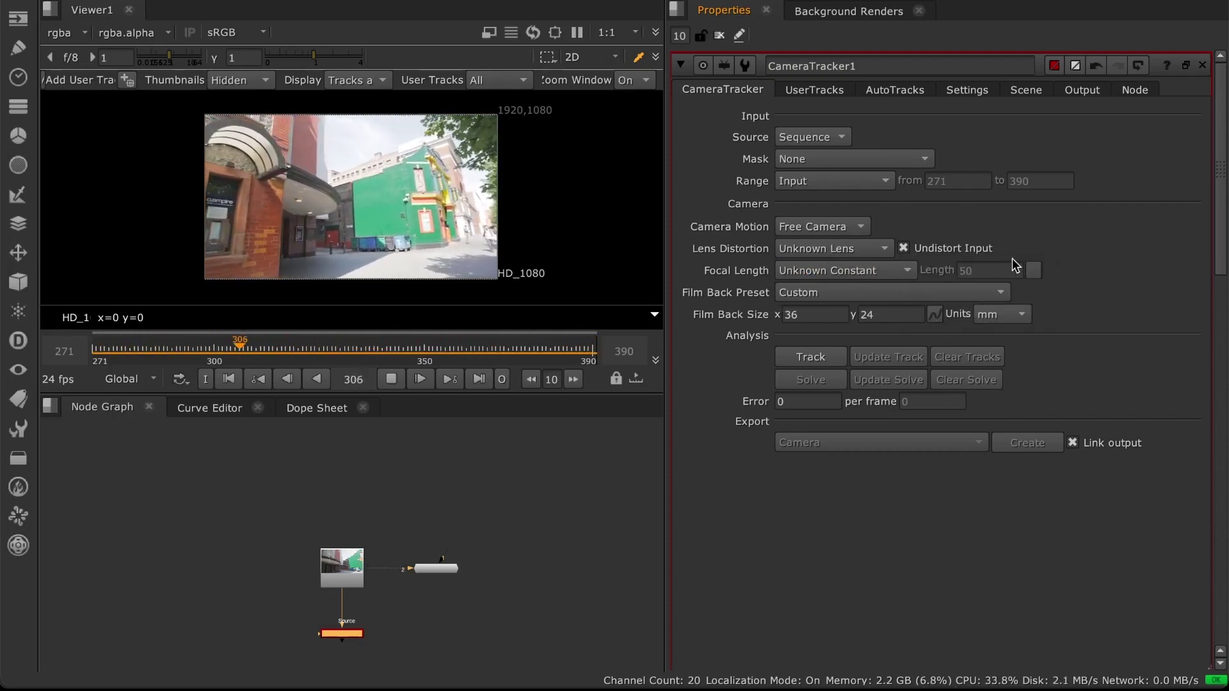
pyautogui.click(820, 270)
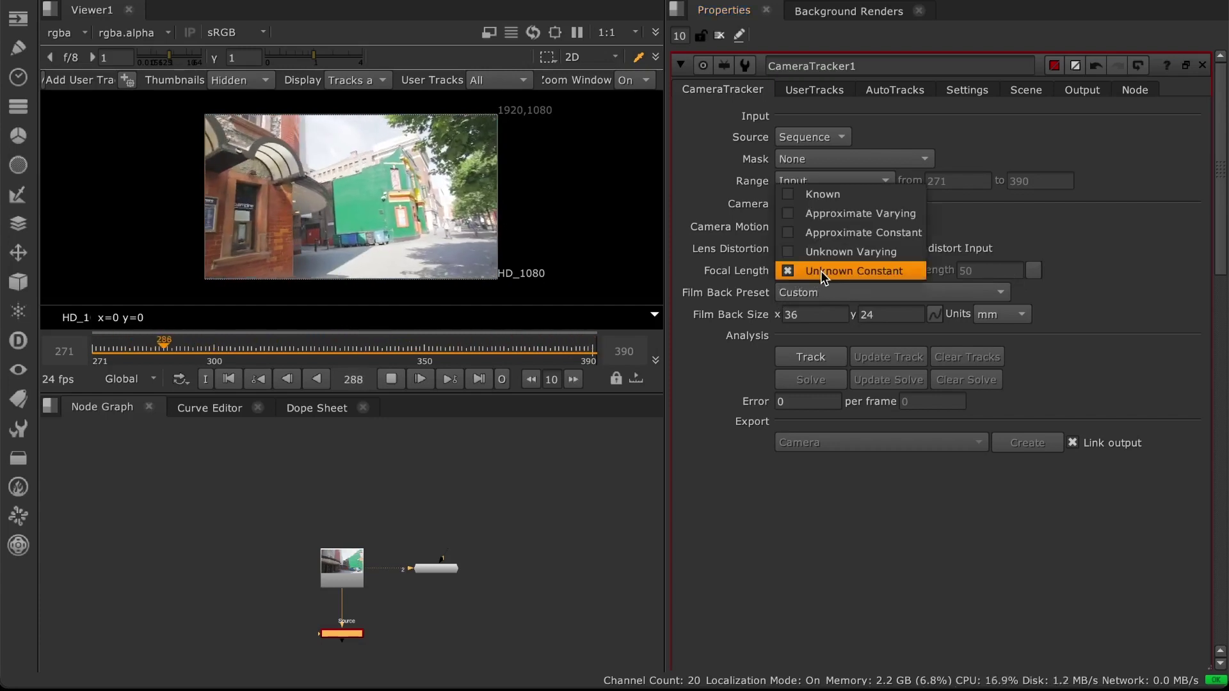
pyautogui.click(821, 270)
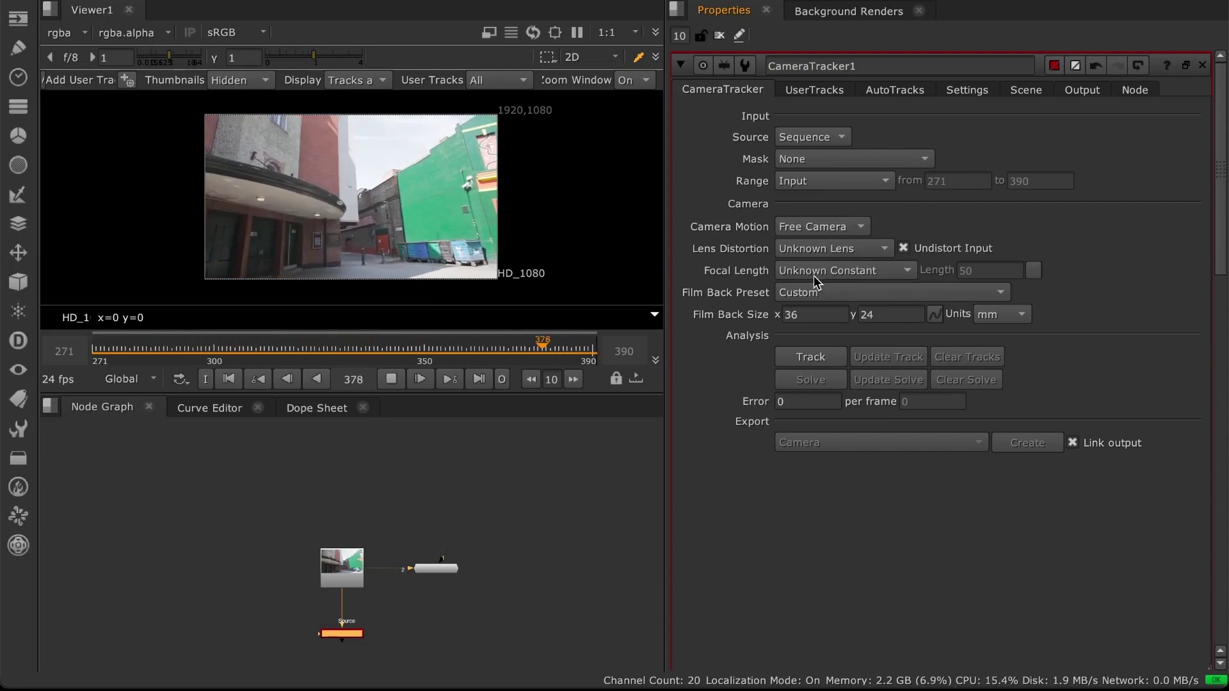
# Step: Choose the Canon 5D MKII+III Video film back preset, giving 35.8 × 20.14 mm
pyautogui.click(856, 294)
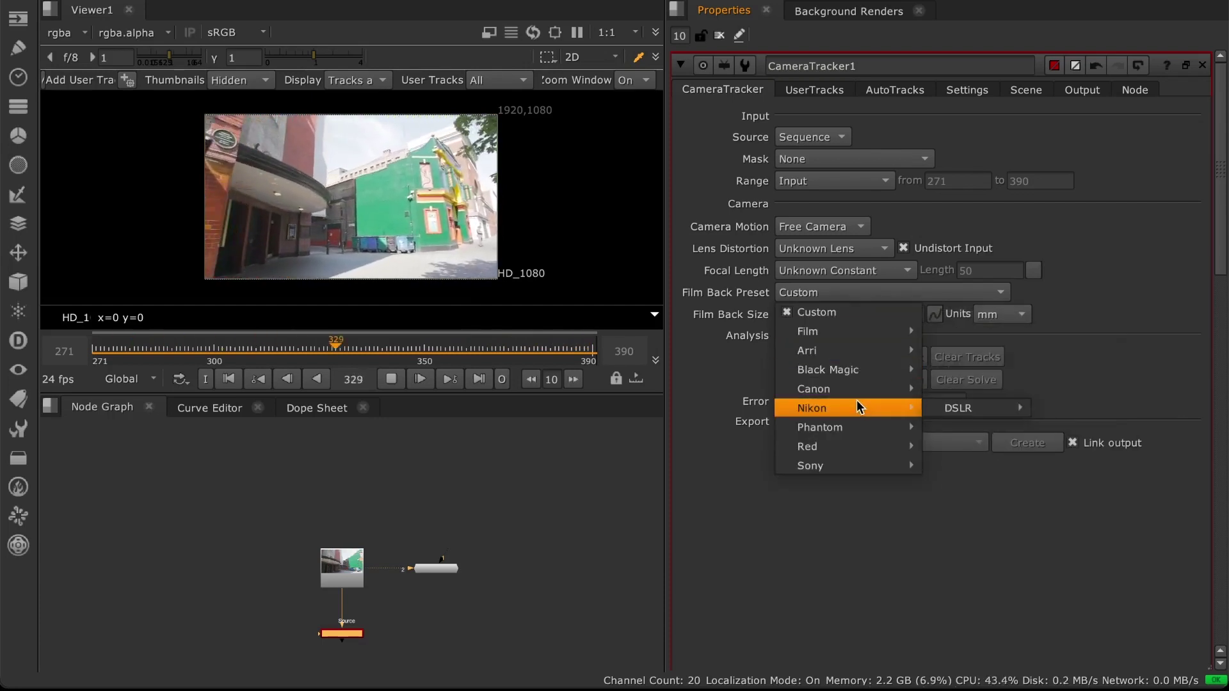
pyautogui.moveTo(856, 391)
pyautogui.moveTo(942, 391)
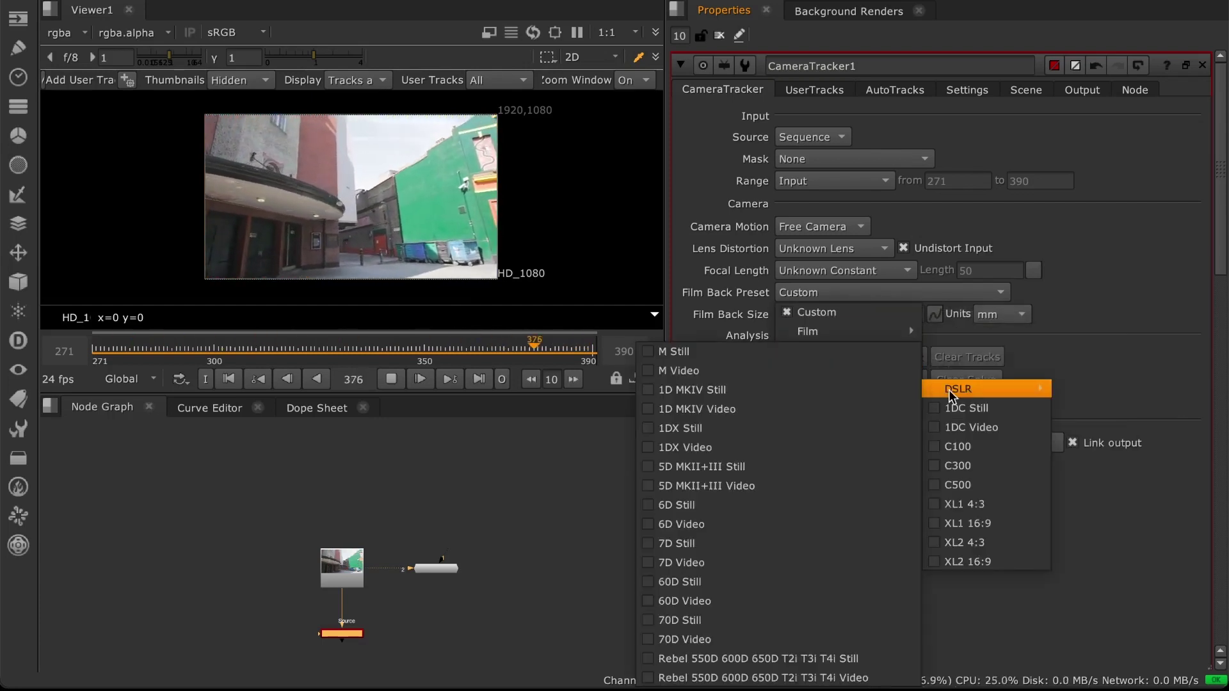
pyautogui.click(708, 485)
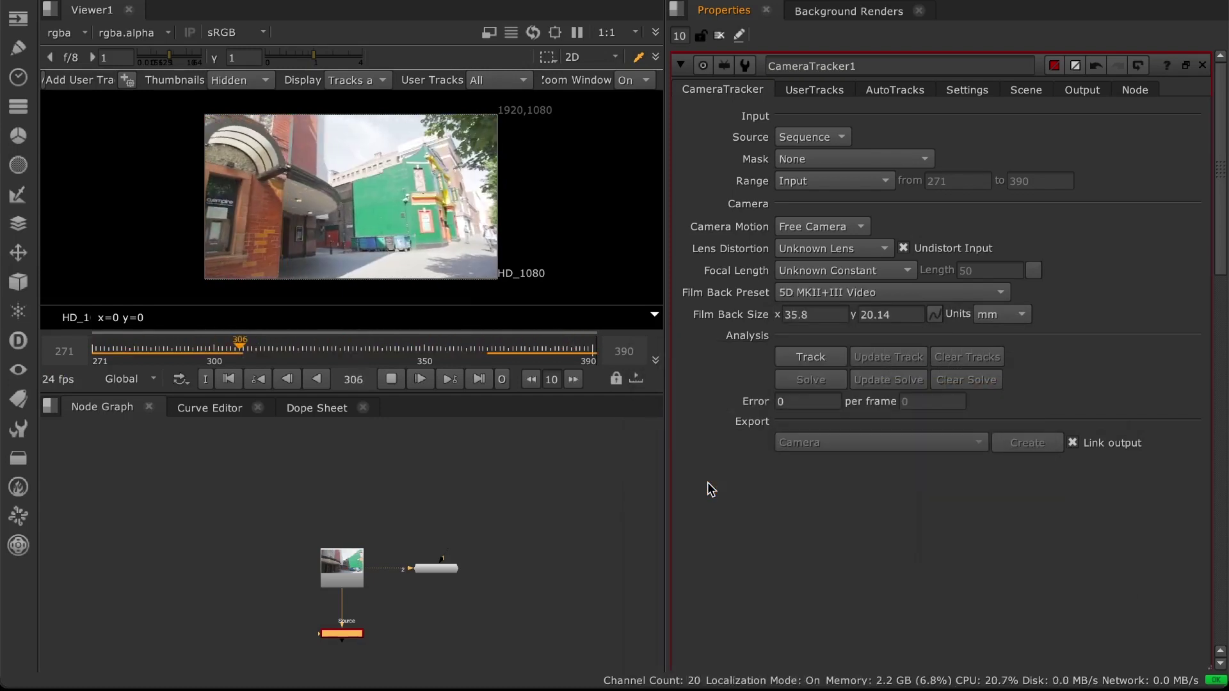
pyautogui.click(824, 293)
pyautogui.press('Escape')
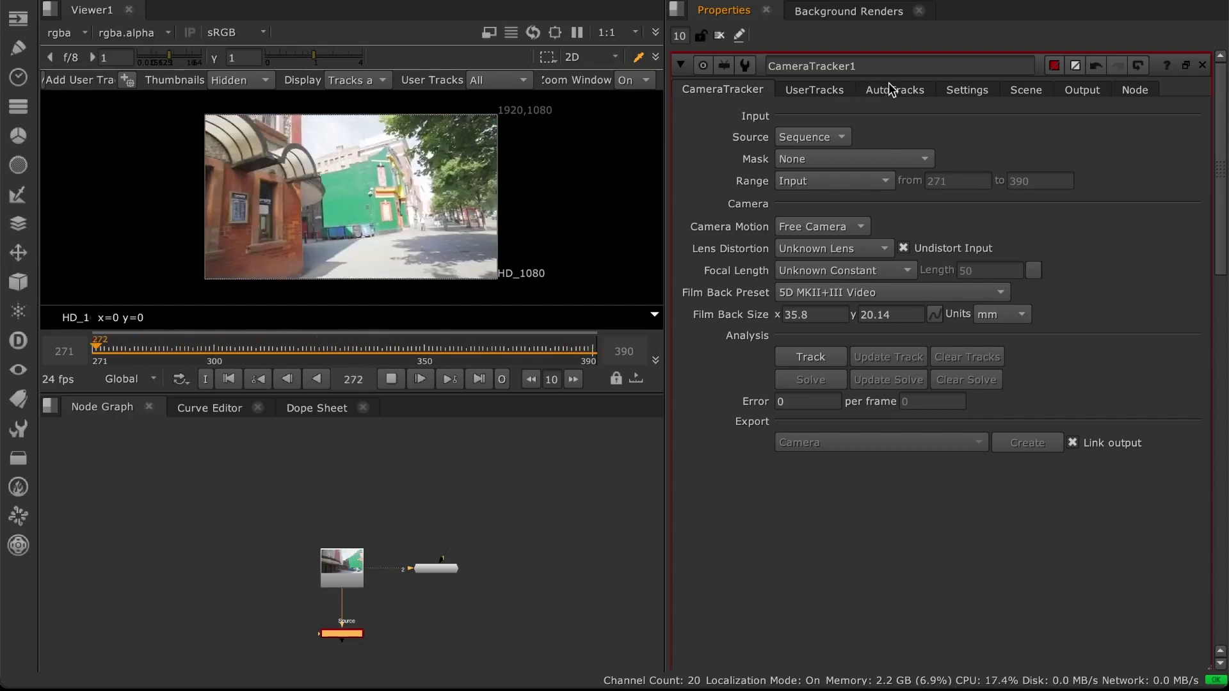
# Step: Set Number of Features to 300, enable Preview Features, and inspect frame 320 in a maximised Viewer
pyautogui.click(977, 95)
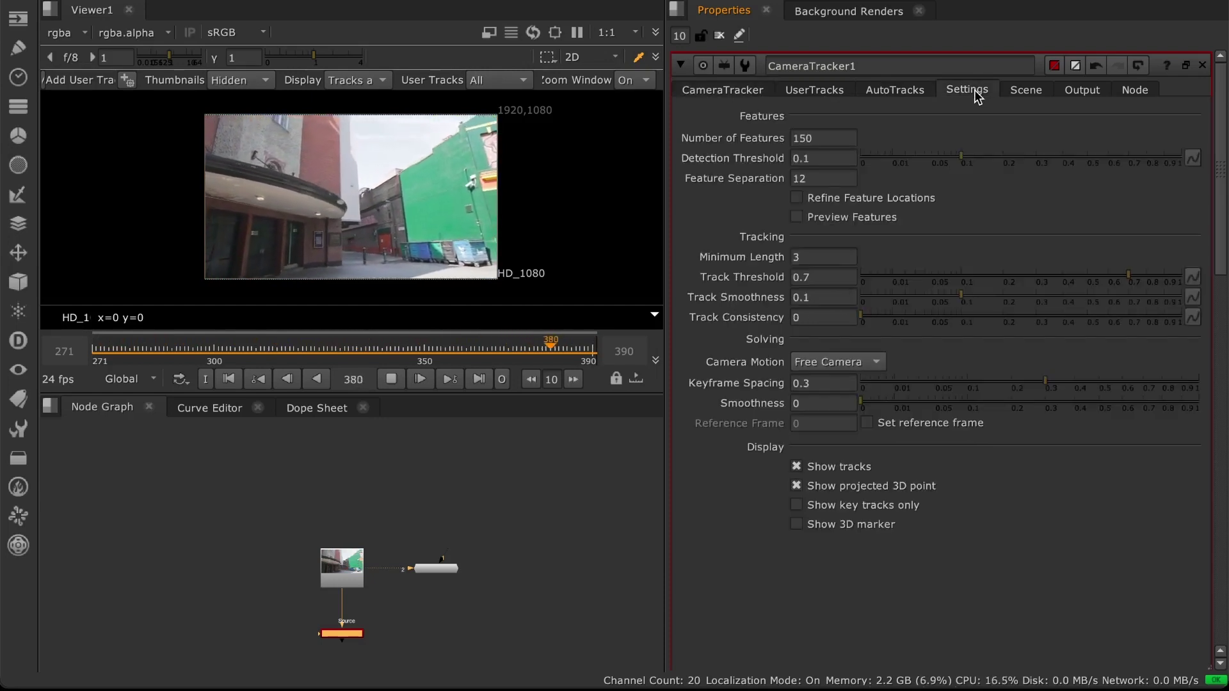
pyautogui.doubleClick(832, 138)
pyautogui.write('300')
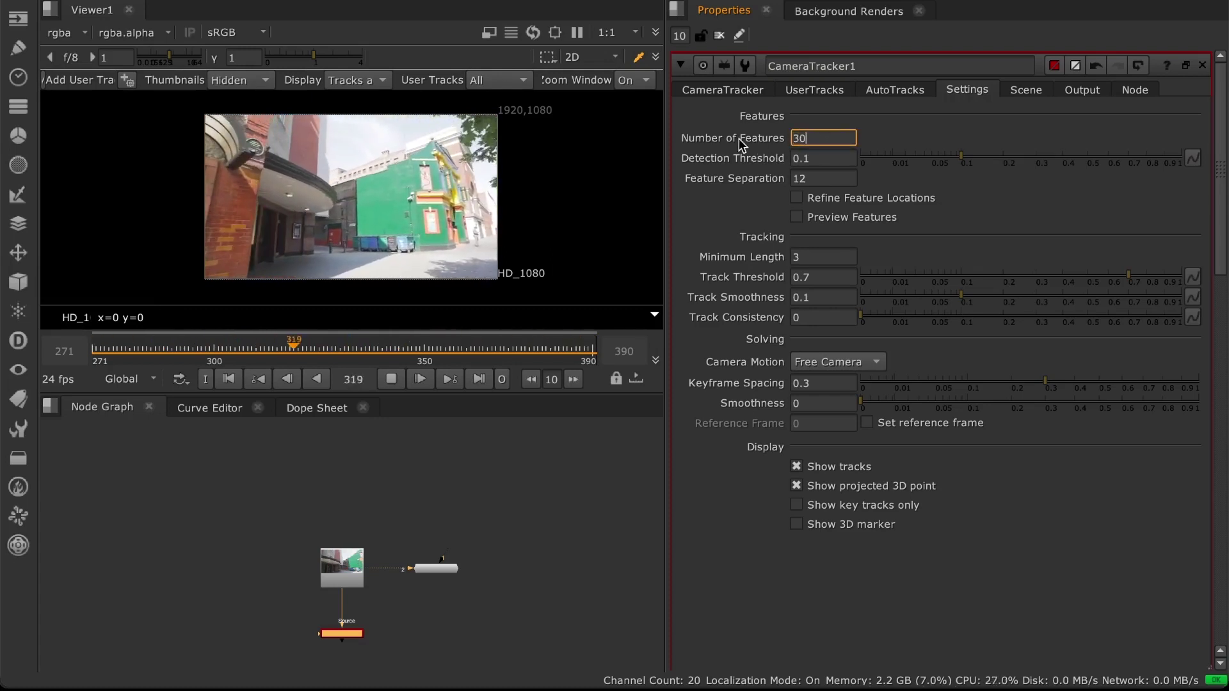
pyautogui.click(797, 216)
pyautogui.press('k')
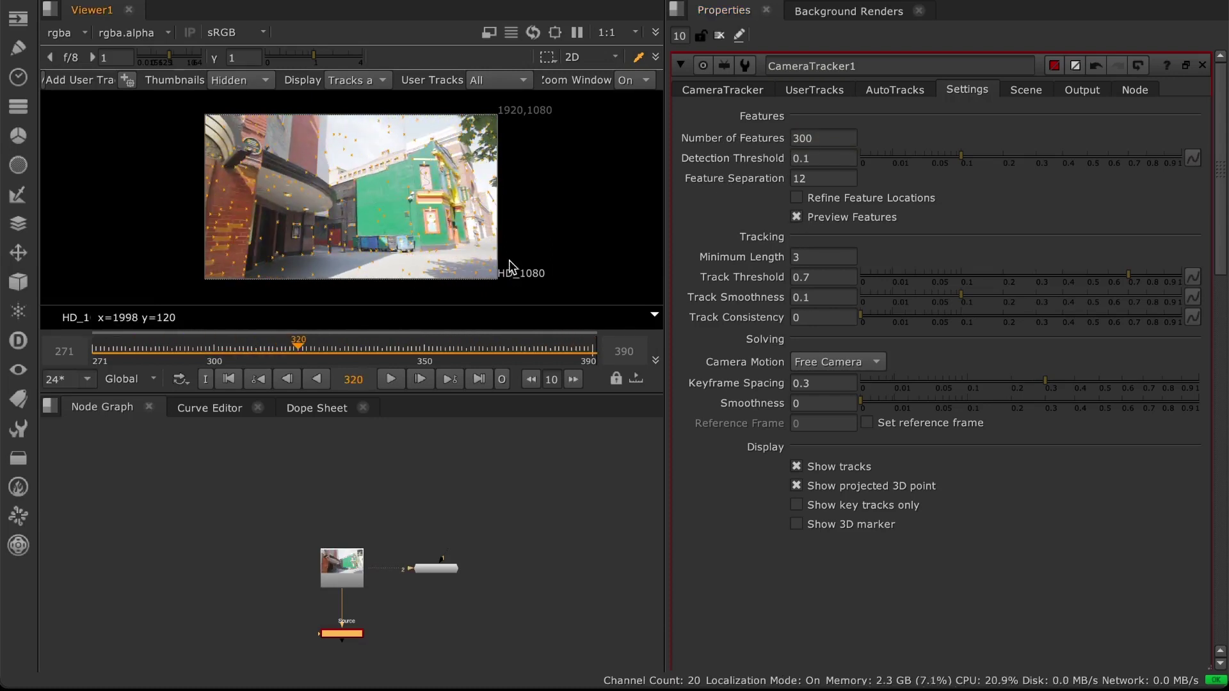
pyautogui.press('space')
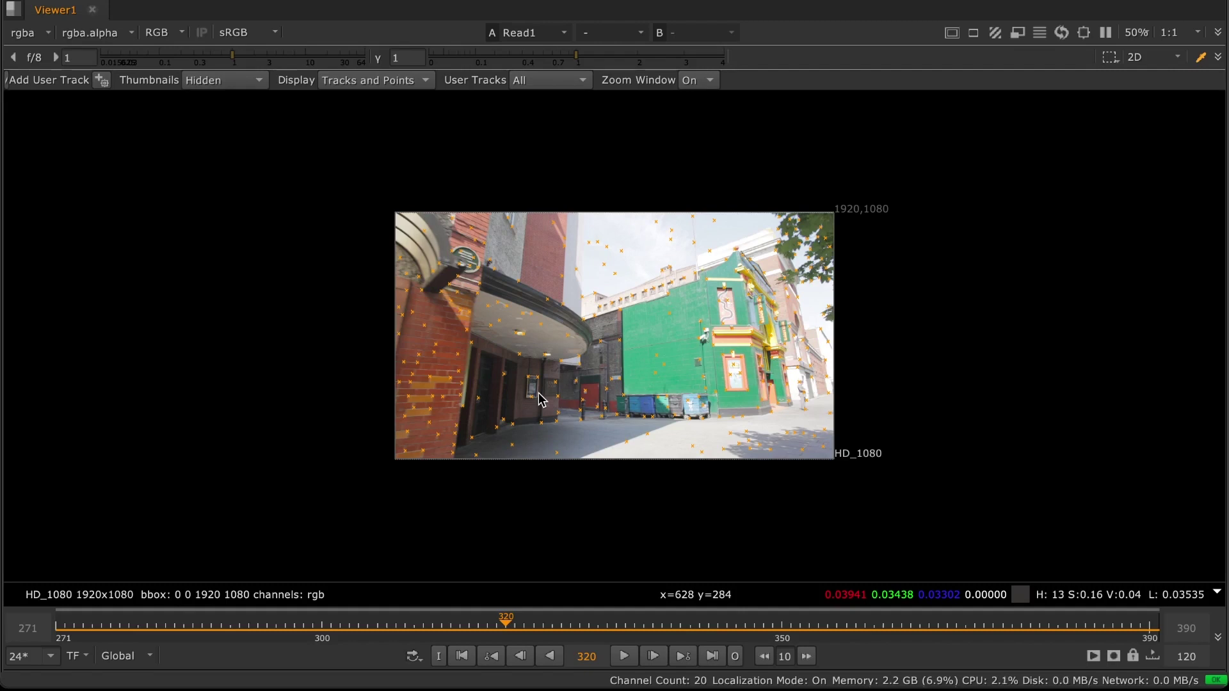
# Step: Restore the workspace and start CameraTracker1 tracking from its CameraTracker tab
pyautogui.press('space')
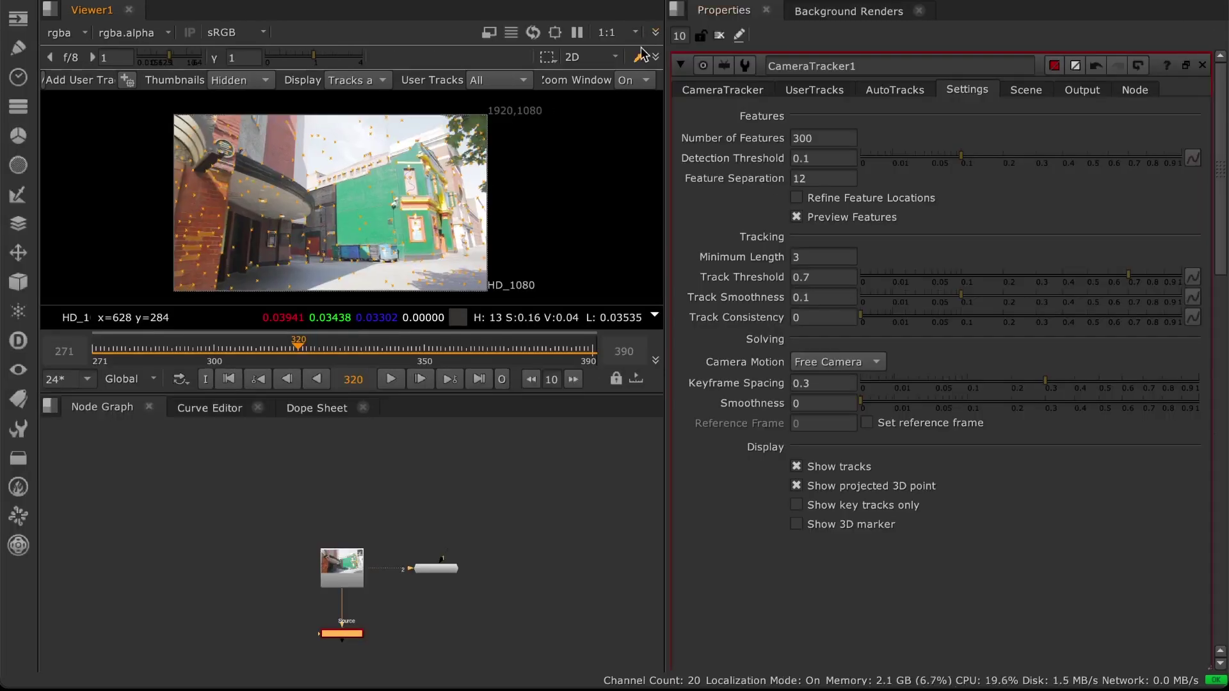
pyautogui.click(708, 86)
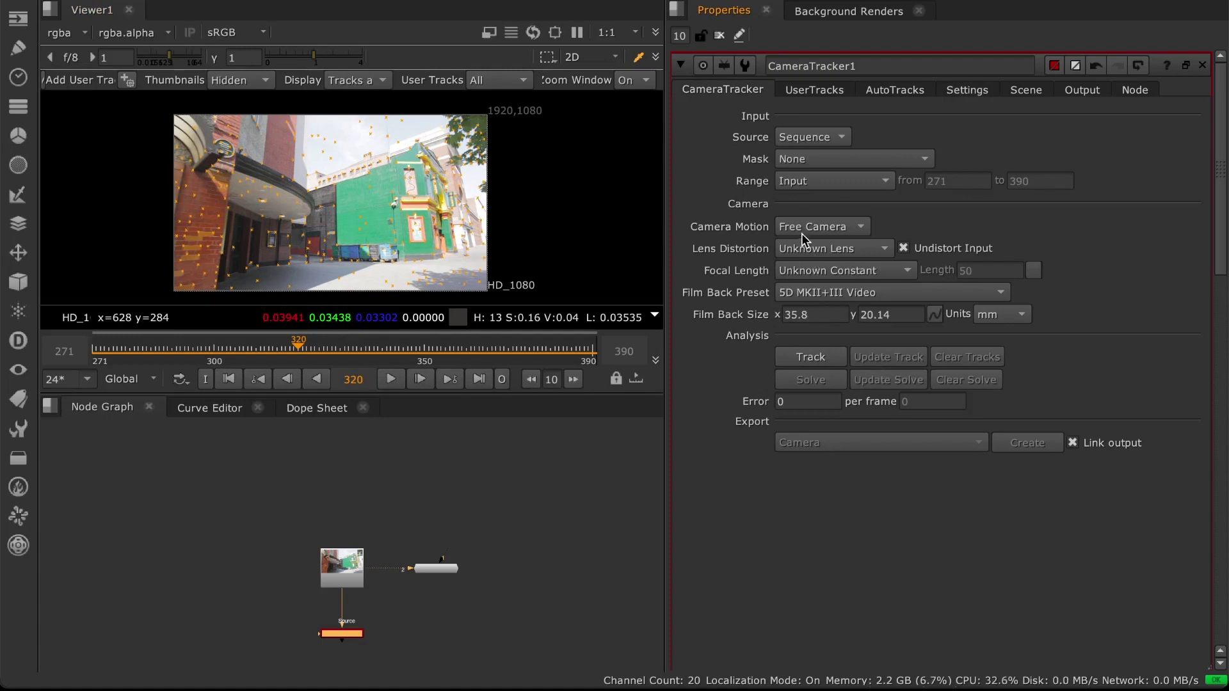
pyautogui.click(811, 359)
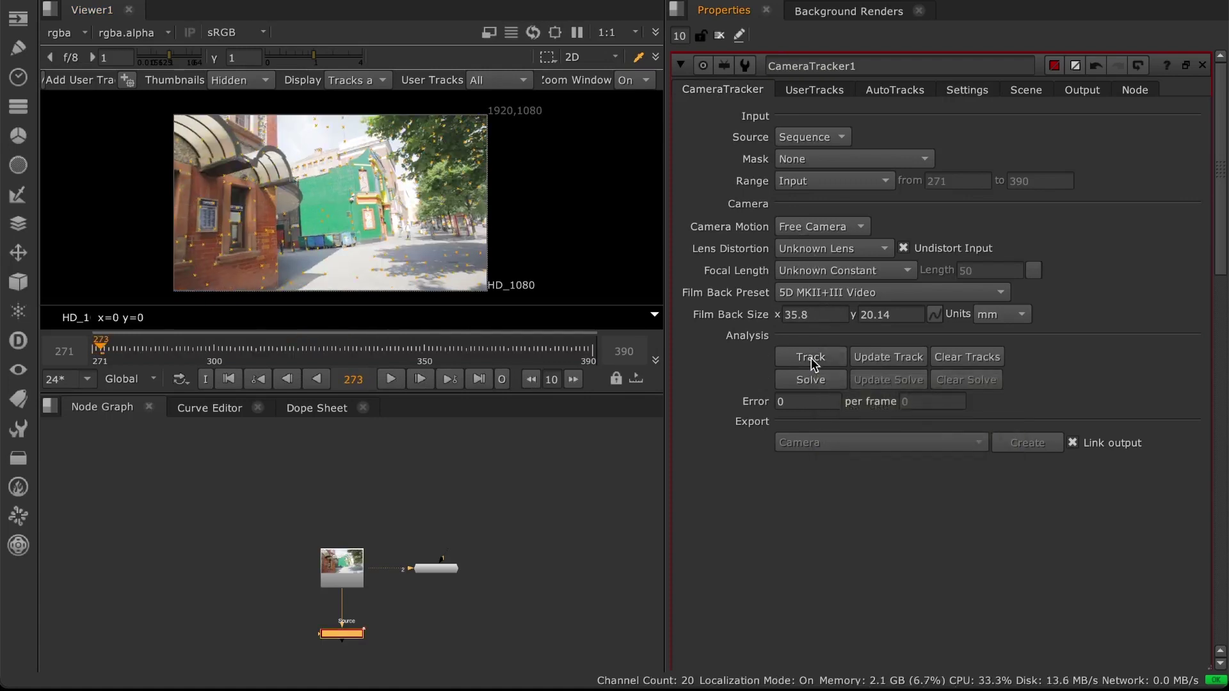